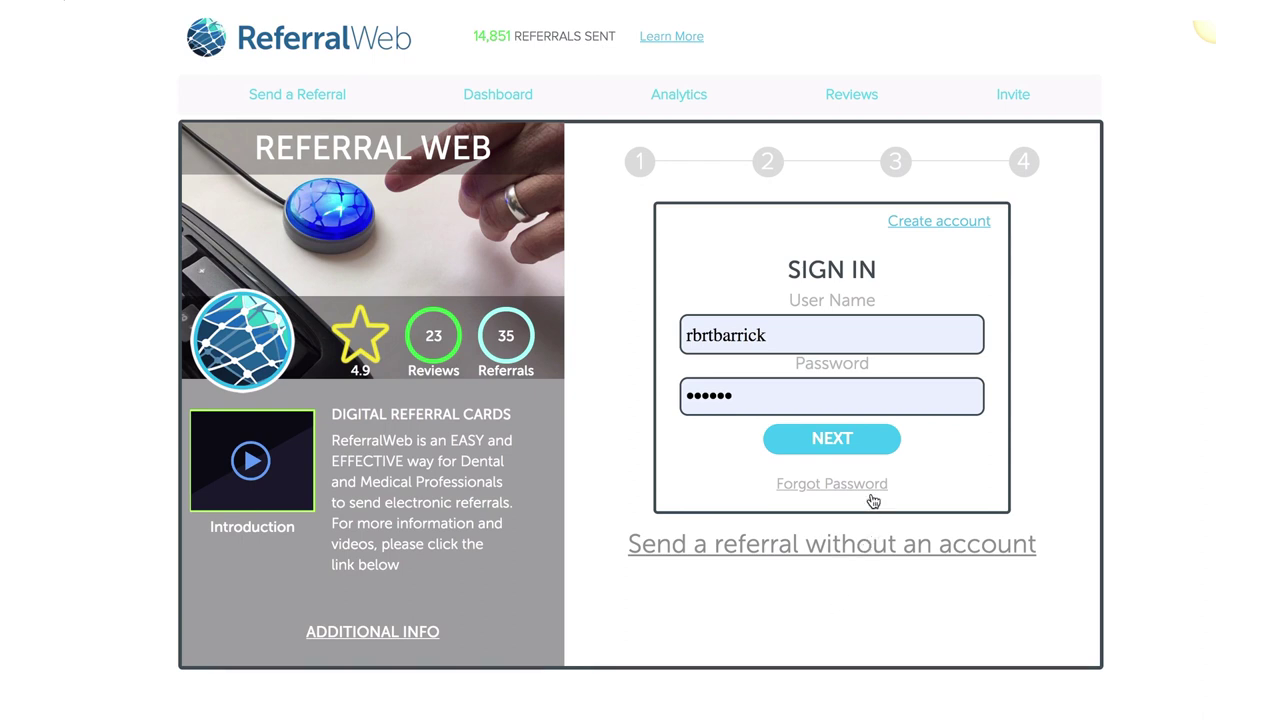
Sign in to ReferralWeb with the filled-in username and password
click(845, 440)
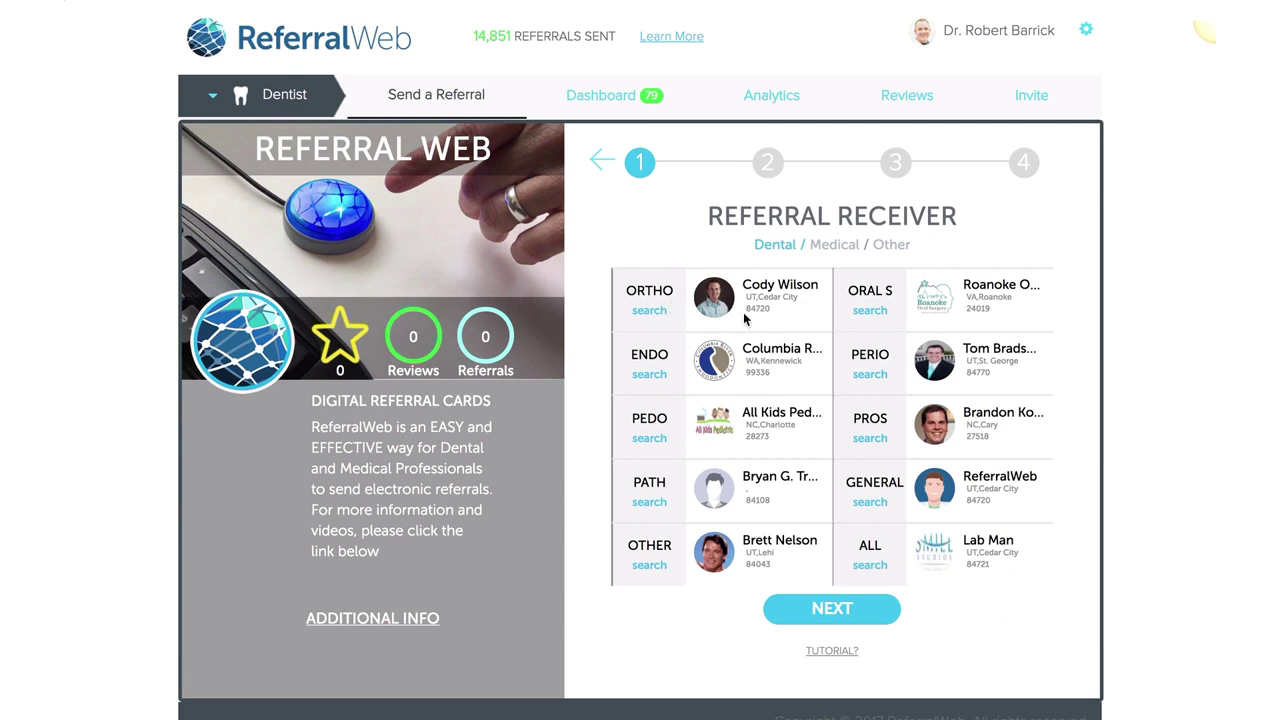
Pick ReferralWeb as the general receiver, dismiss the location chooser, and search the GENERAL list
click(781, 306)
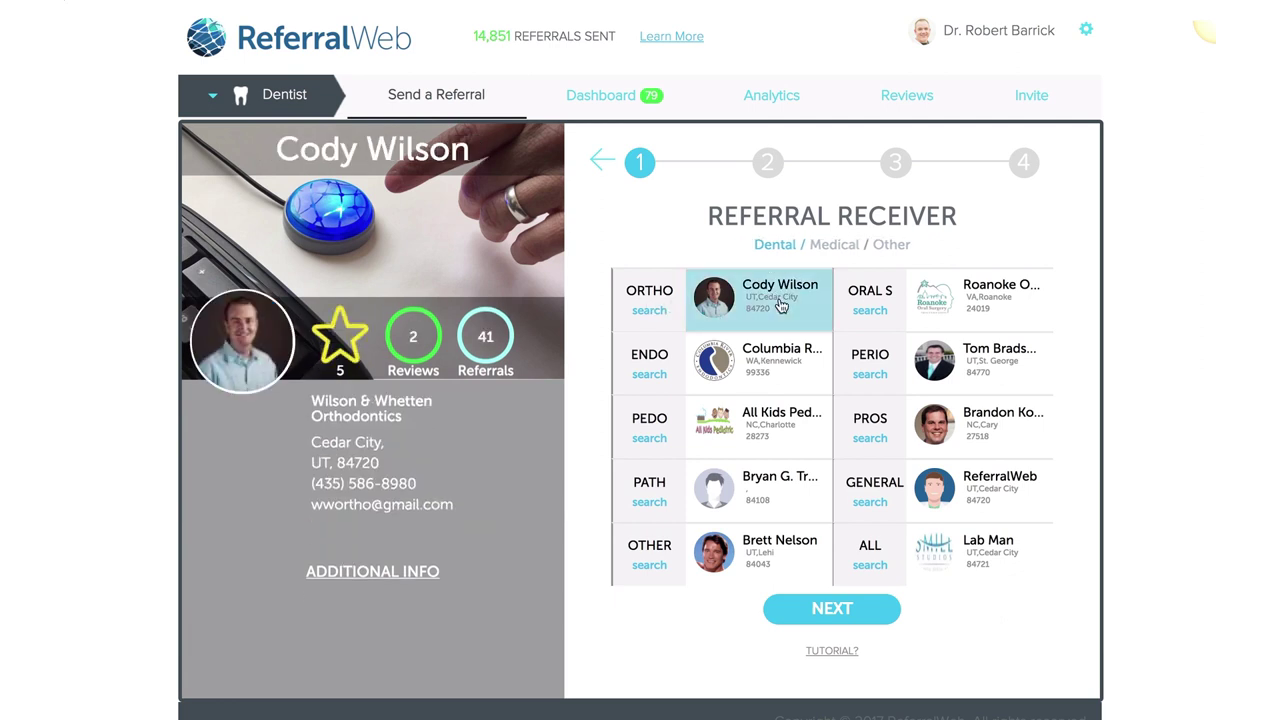
click(992, 496)
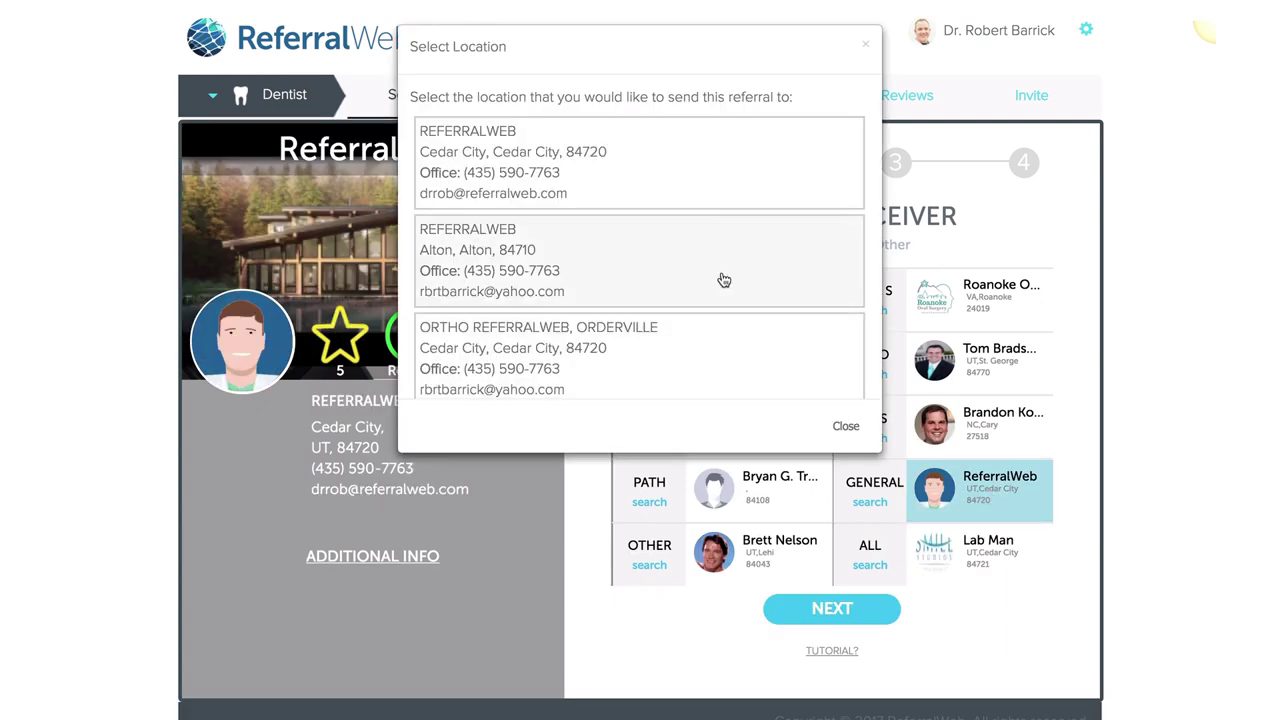
click(722, 229)
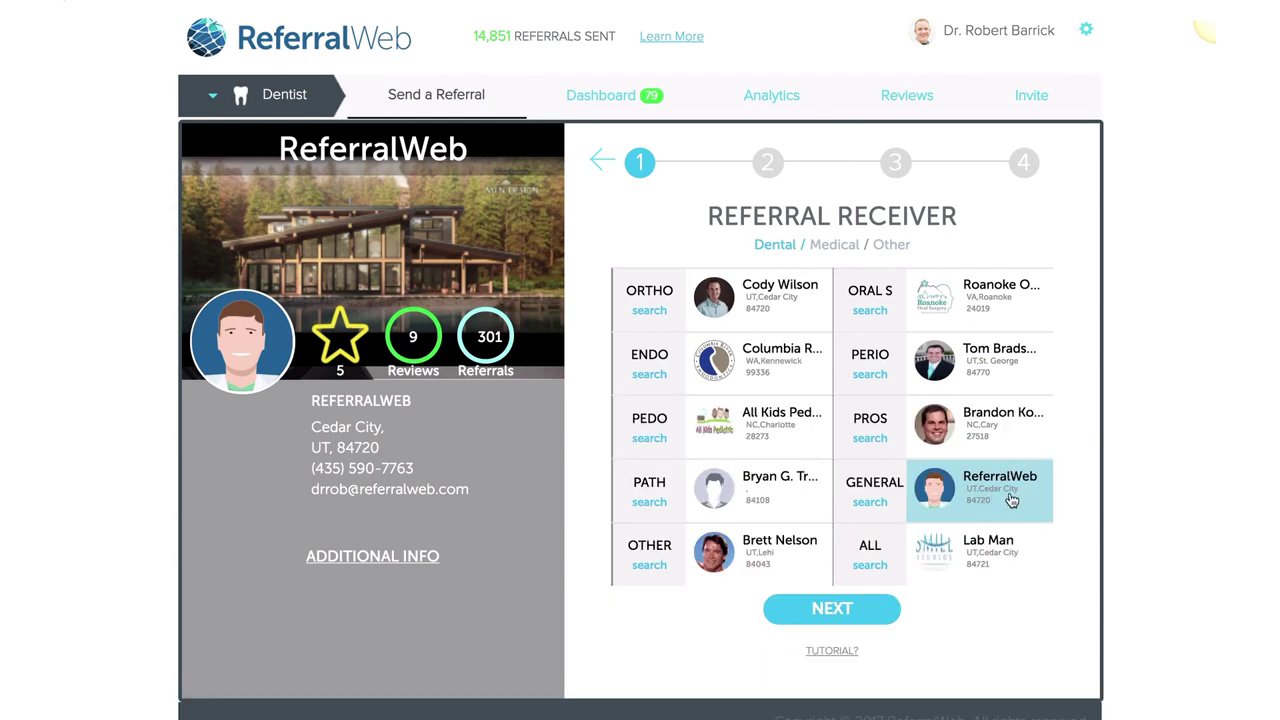
click(868, 502)
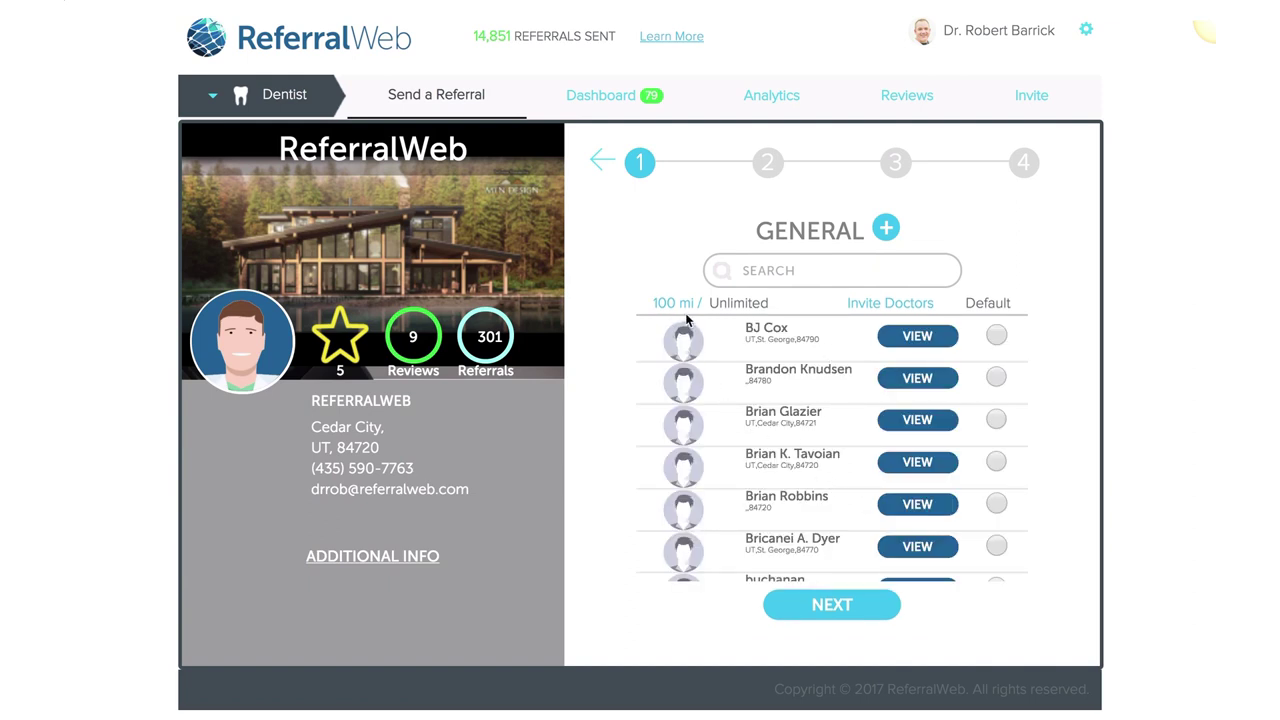
Browse the GENERAL doctor list, then go to the Invite Doctors page
scroll(738, 452, down, 3)
scroll(738, 452, down, 10)
scroll(866, 409, up, 15)
click(880, 306)
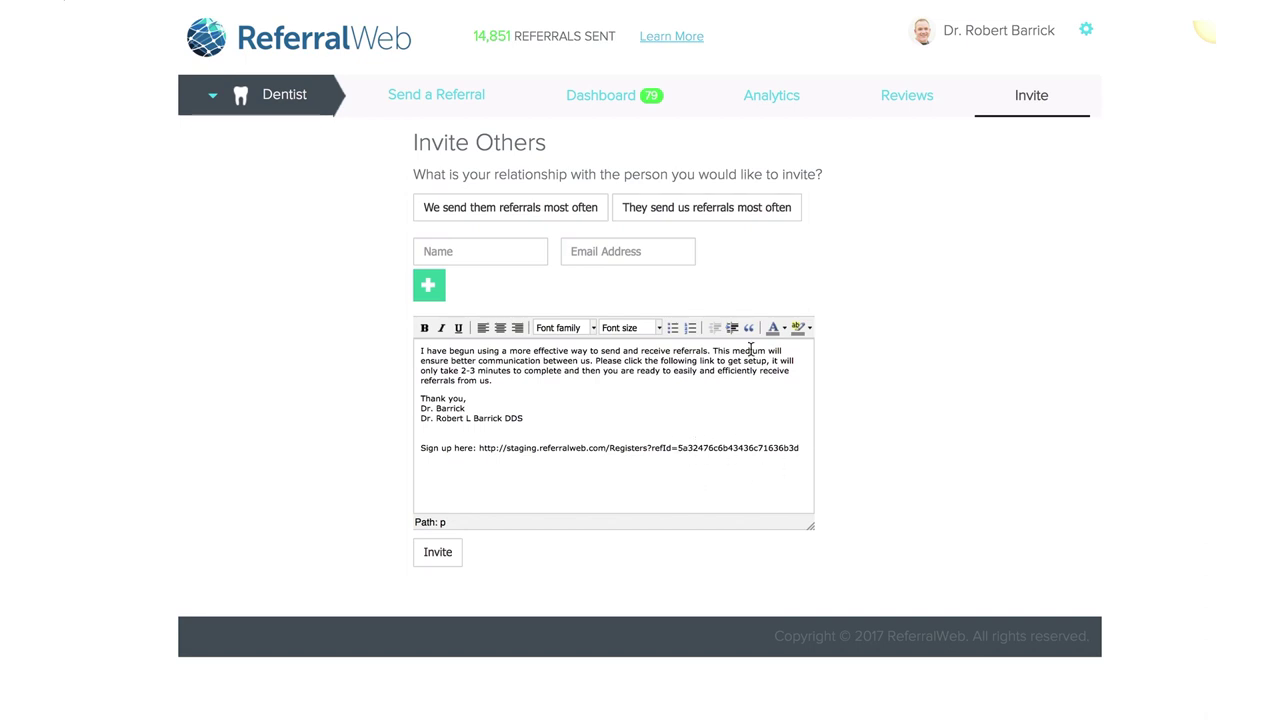
Start a New Referral Form to ReferralWeb's Cedar City location and continue to patient details
mouse_move(423, 106)
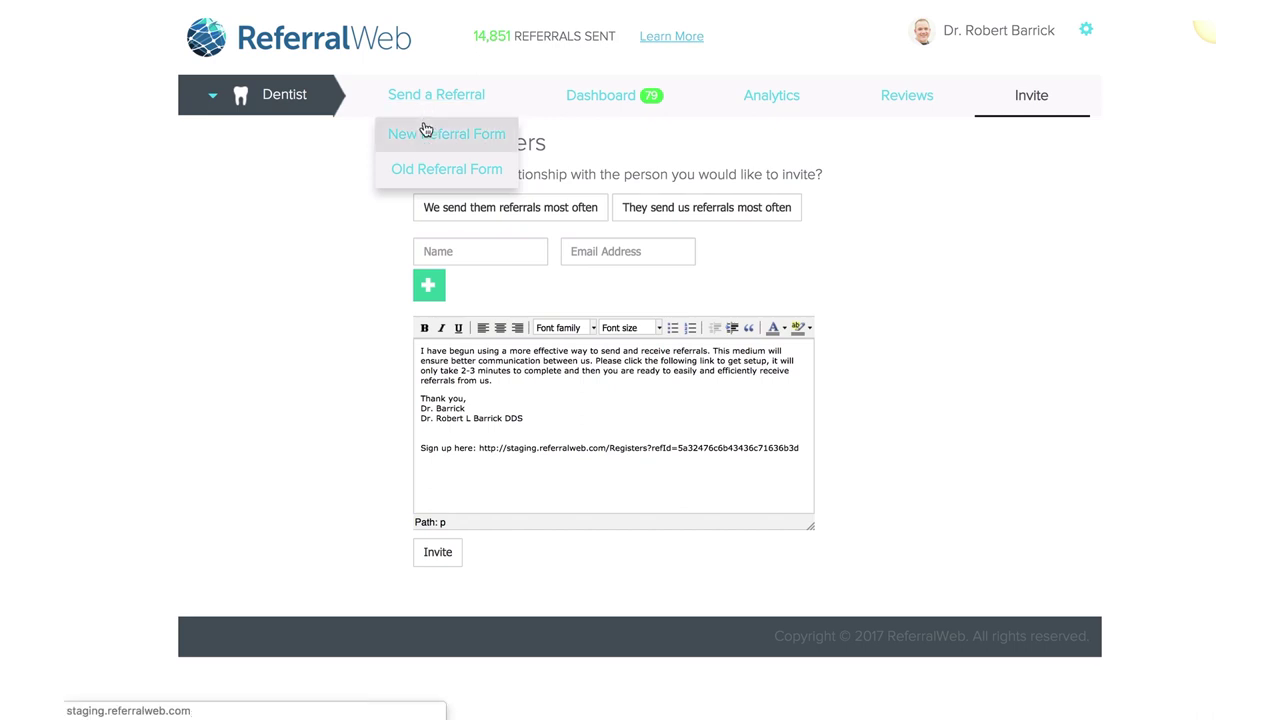
click(425, 131)
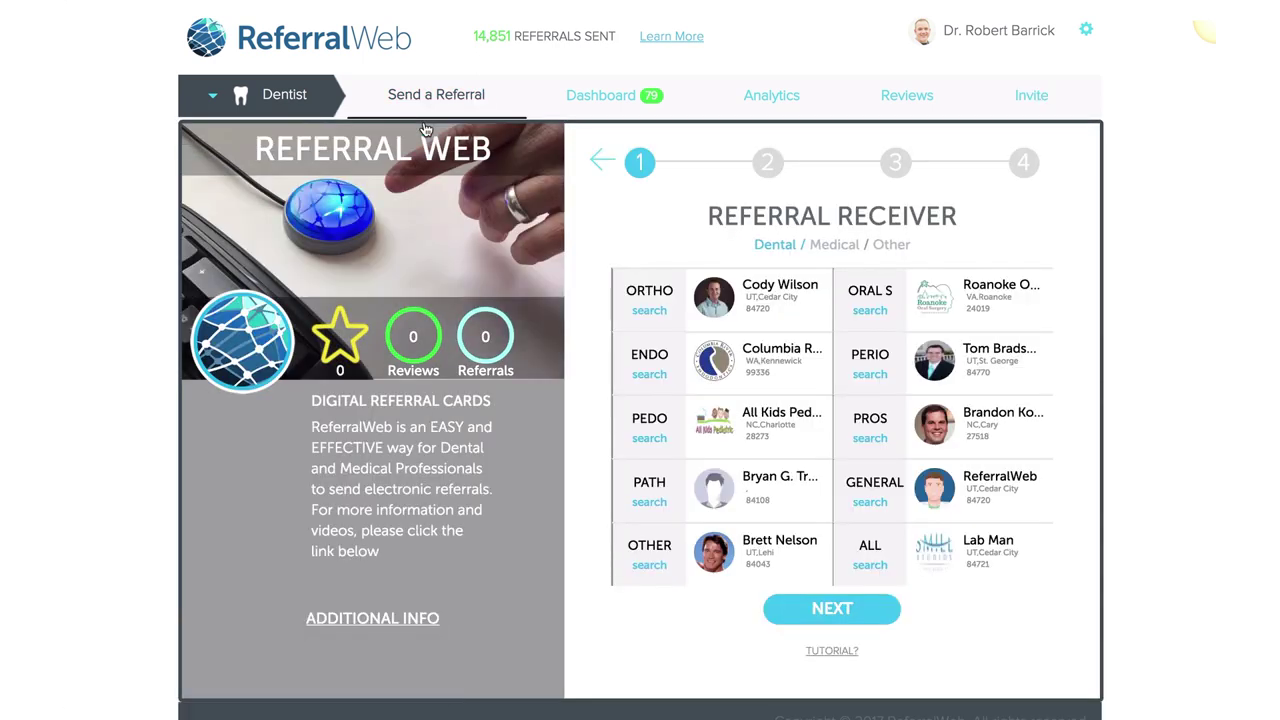
click(988, 487)
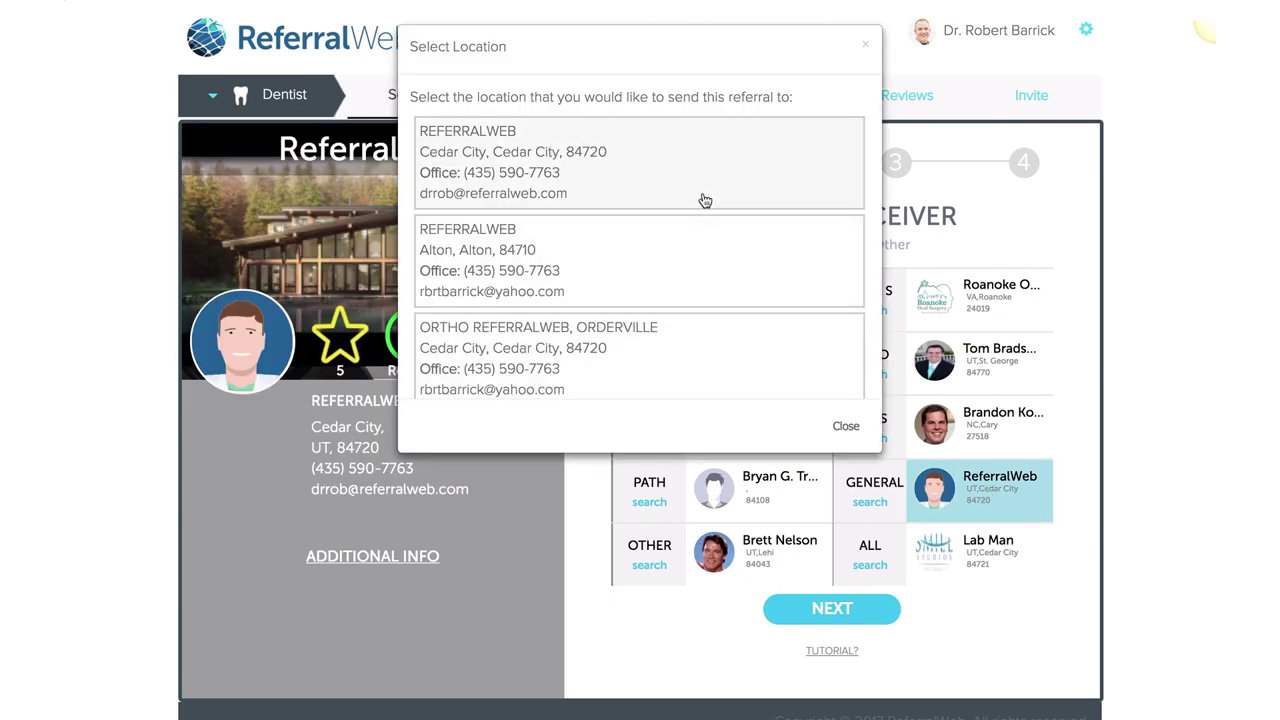
click(703, 200)
click(838, 612)
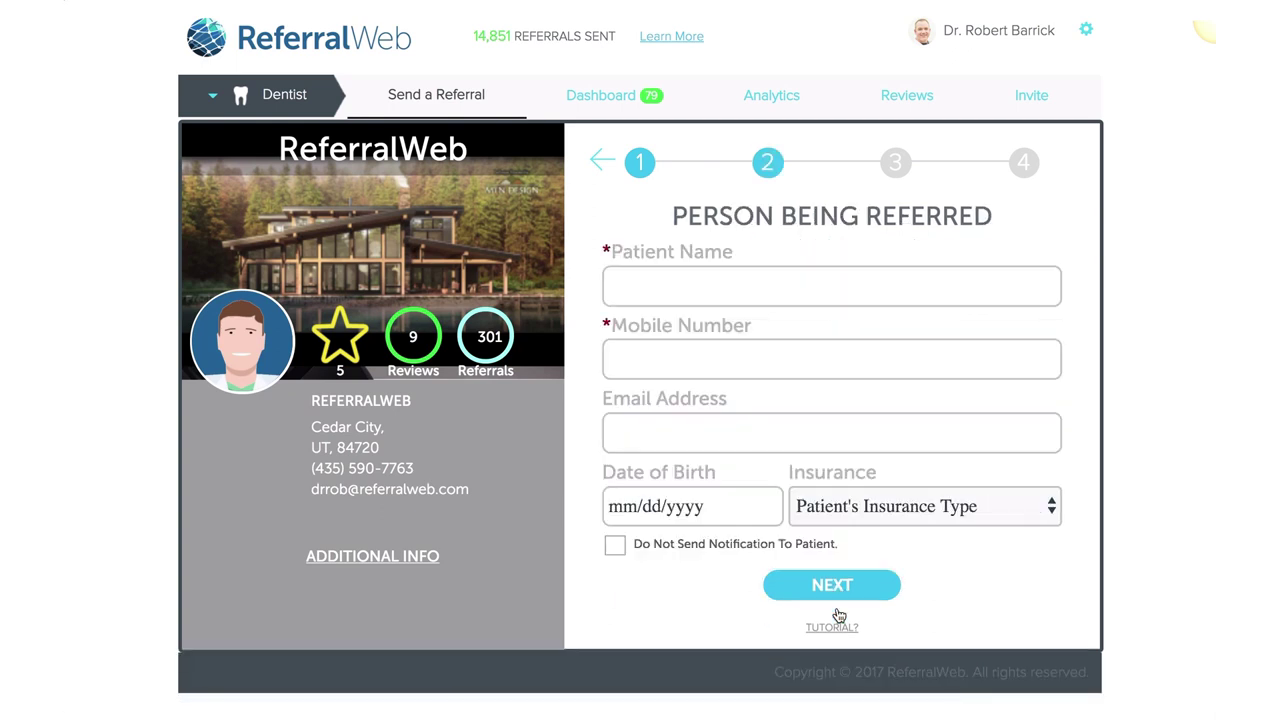
Enter the patient's name, autofill the saved mobile number, and continue to Select Teeth / Procedure
click(753, 285)
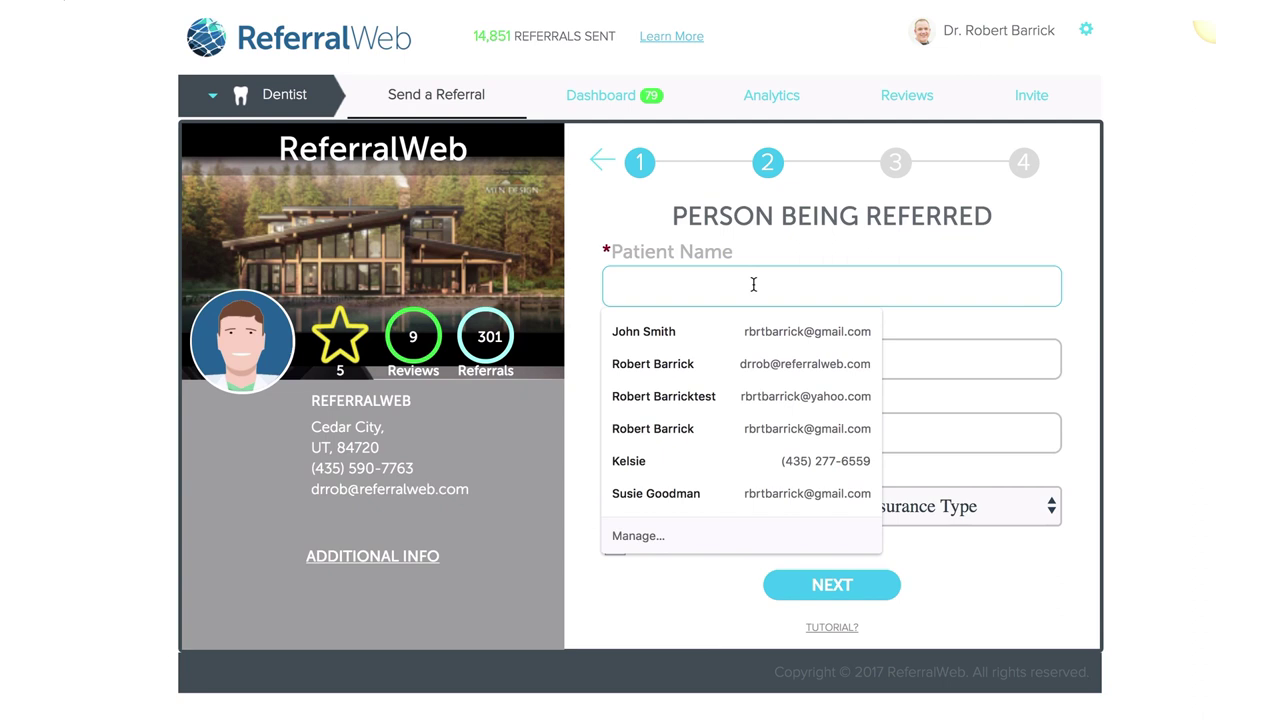
text(John Smi)
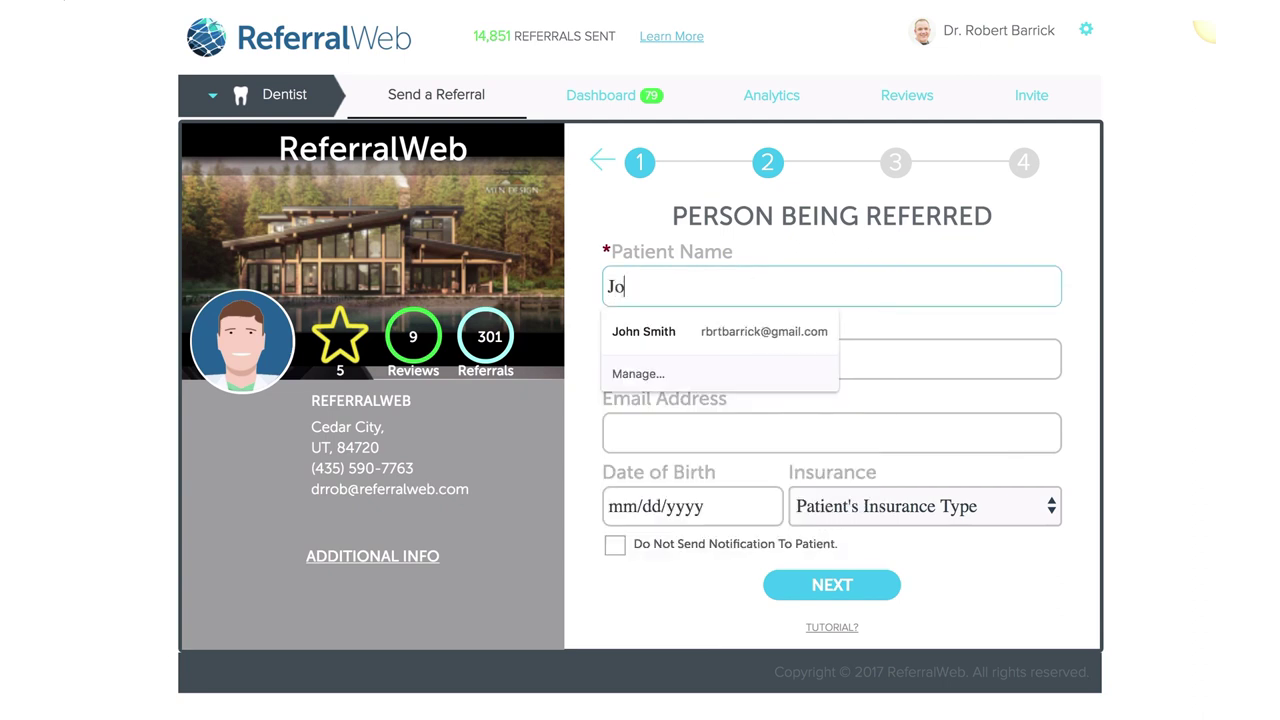
click(644, 331)
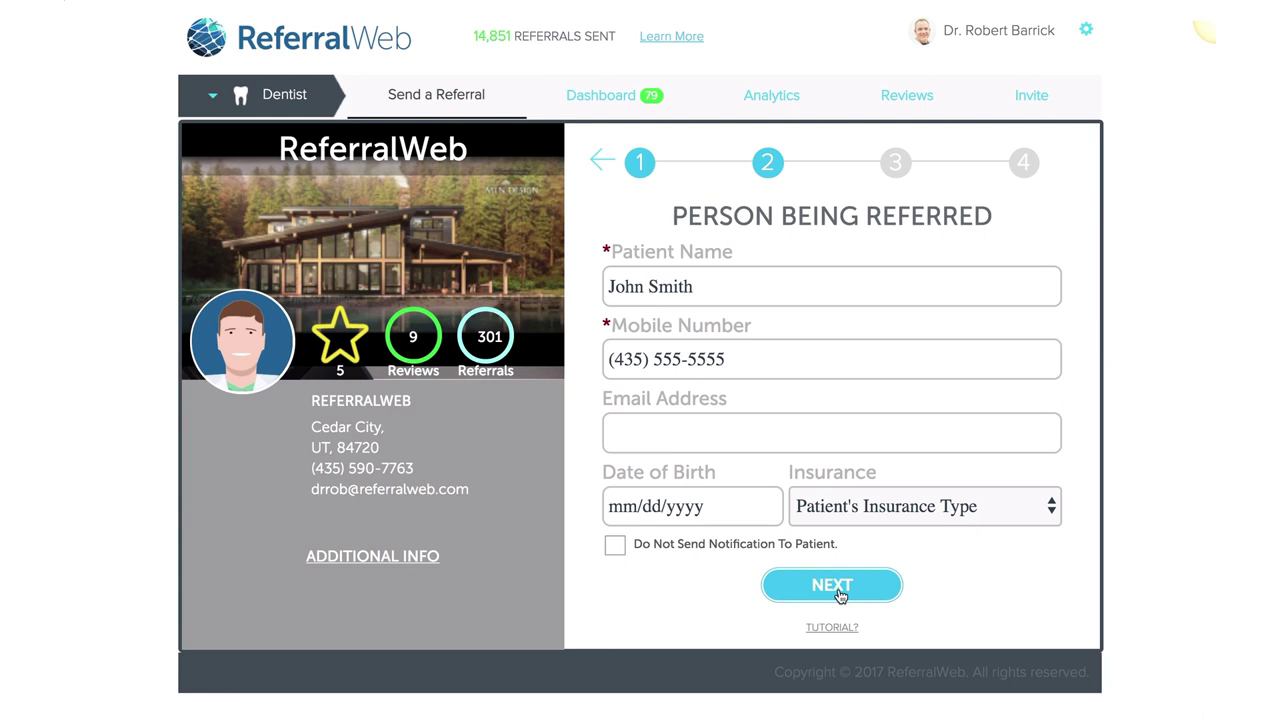
click(840, 594)
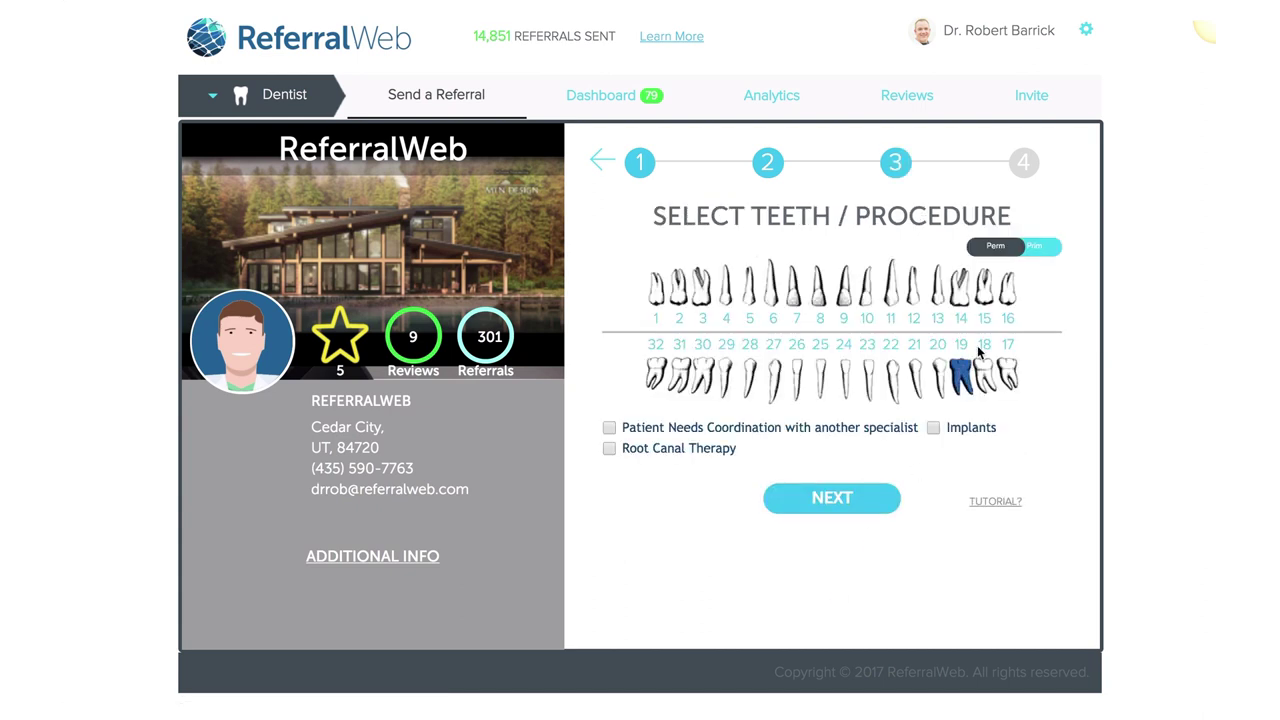
Select permanent tooth 9 on the chart and check the Implants procedure
click(1030, 250)
click(1030, 258)
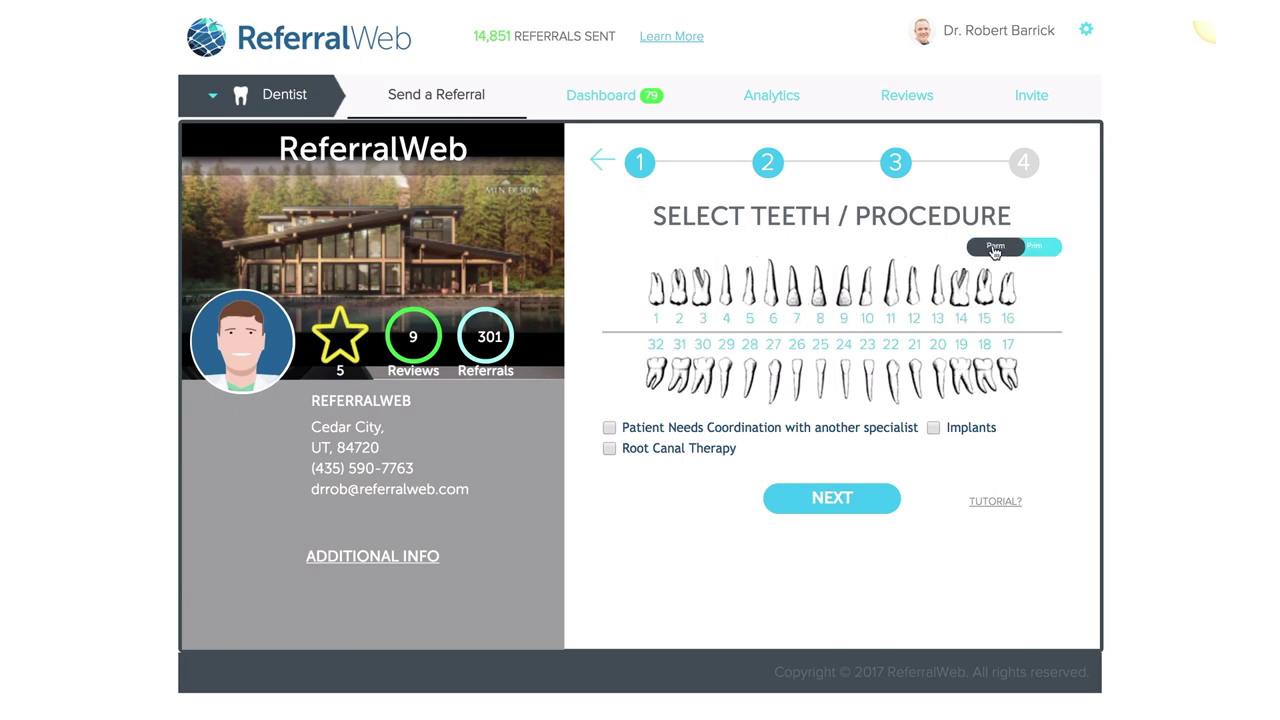
click(844, 287)
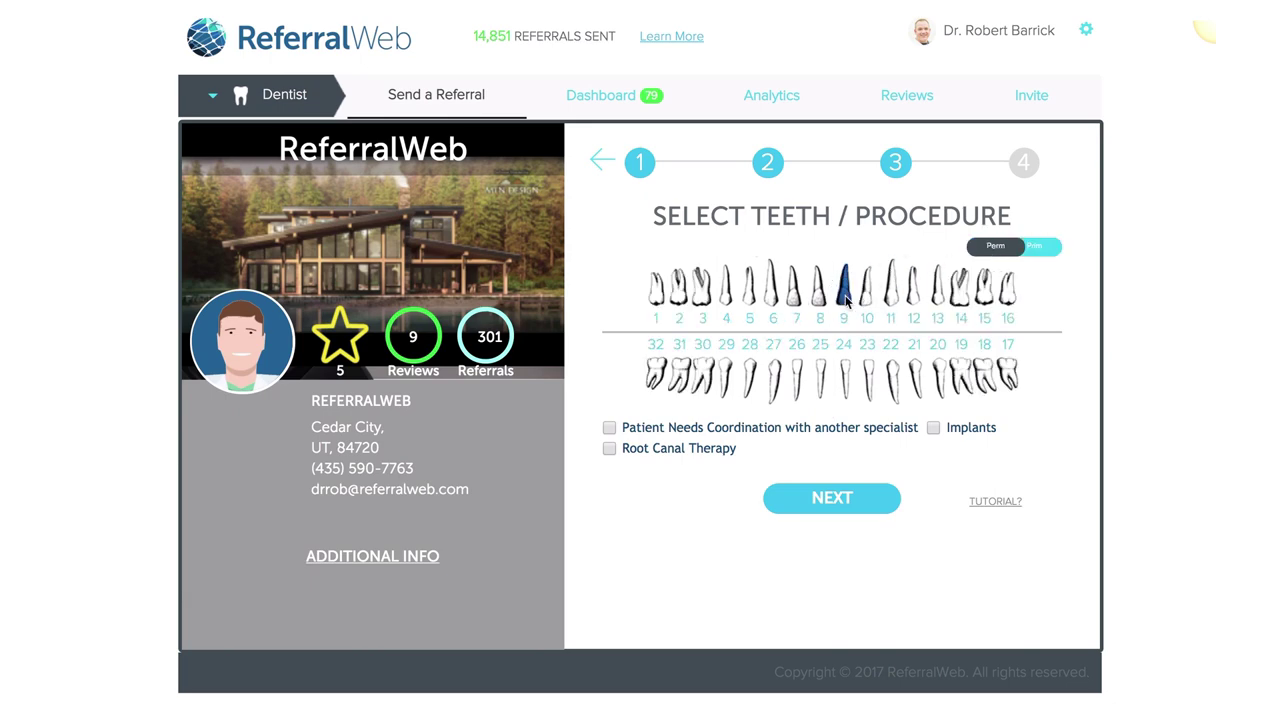
click(934, 428)
Advance to the Notes step and write 'Notes' in the notes box
click(831, 498)
click(711, 320)
text(Notes)
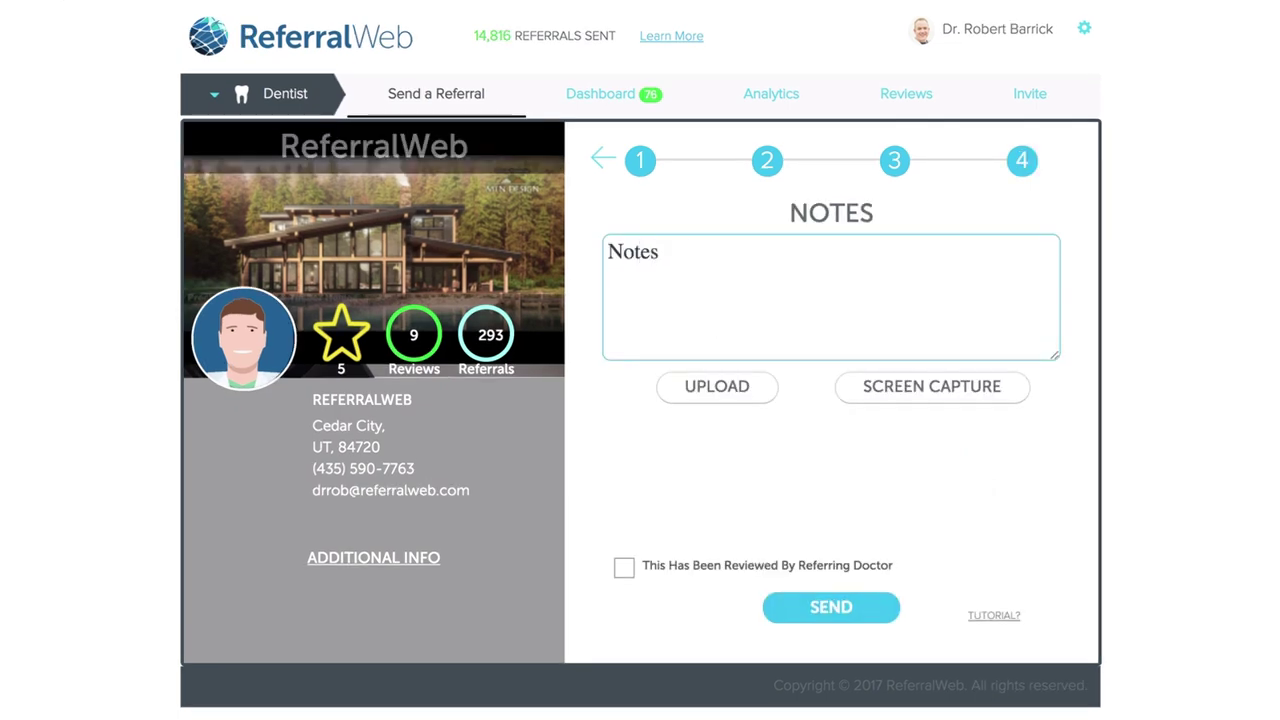
Upload the first three 2019-03-15 radiograph PNGs from the Dental Patients folder
click(737, 403)
click(739, 401)
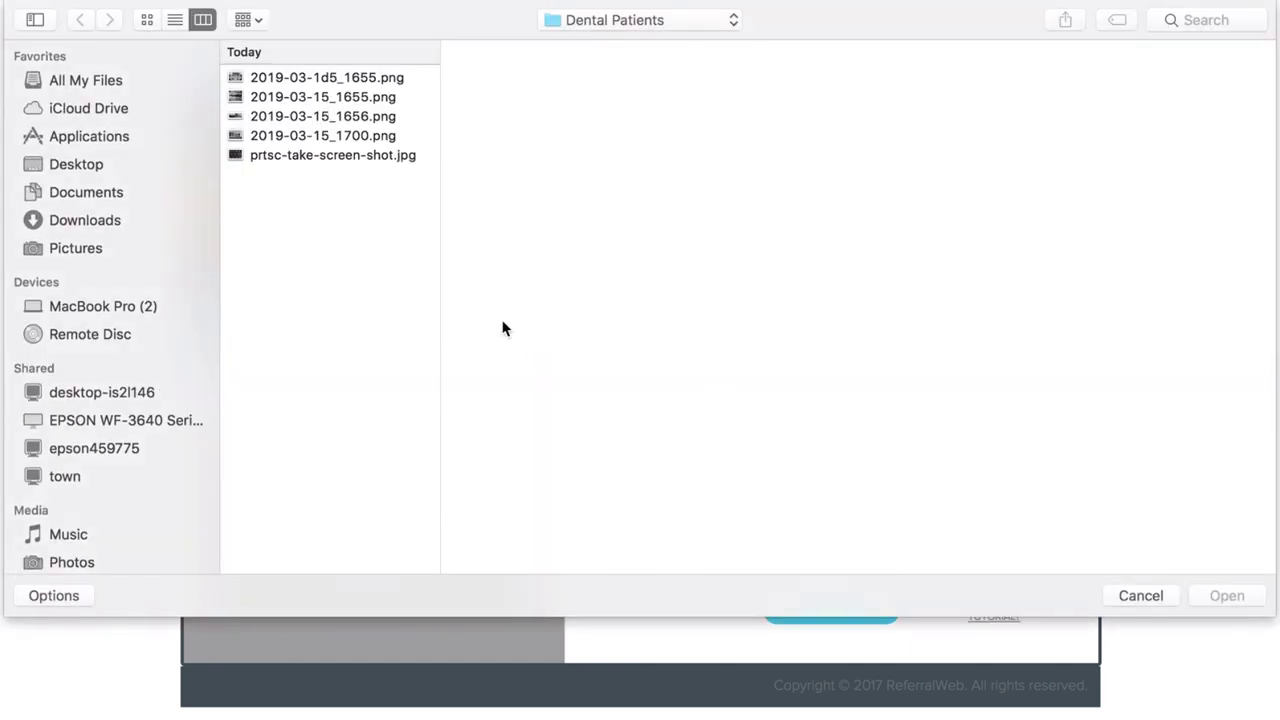
click(411, 85)
drag(411, 85, 413, 119)
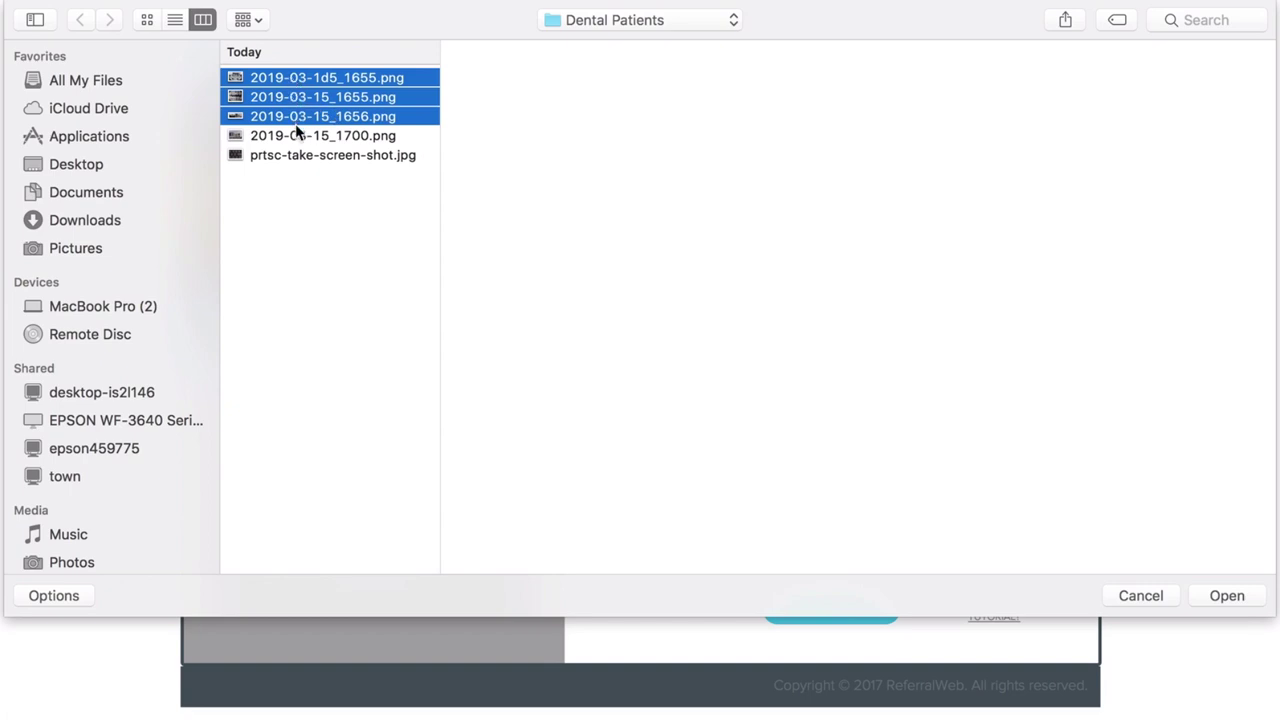
click(1228, 597)
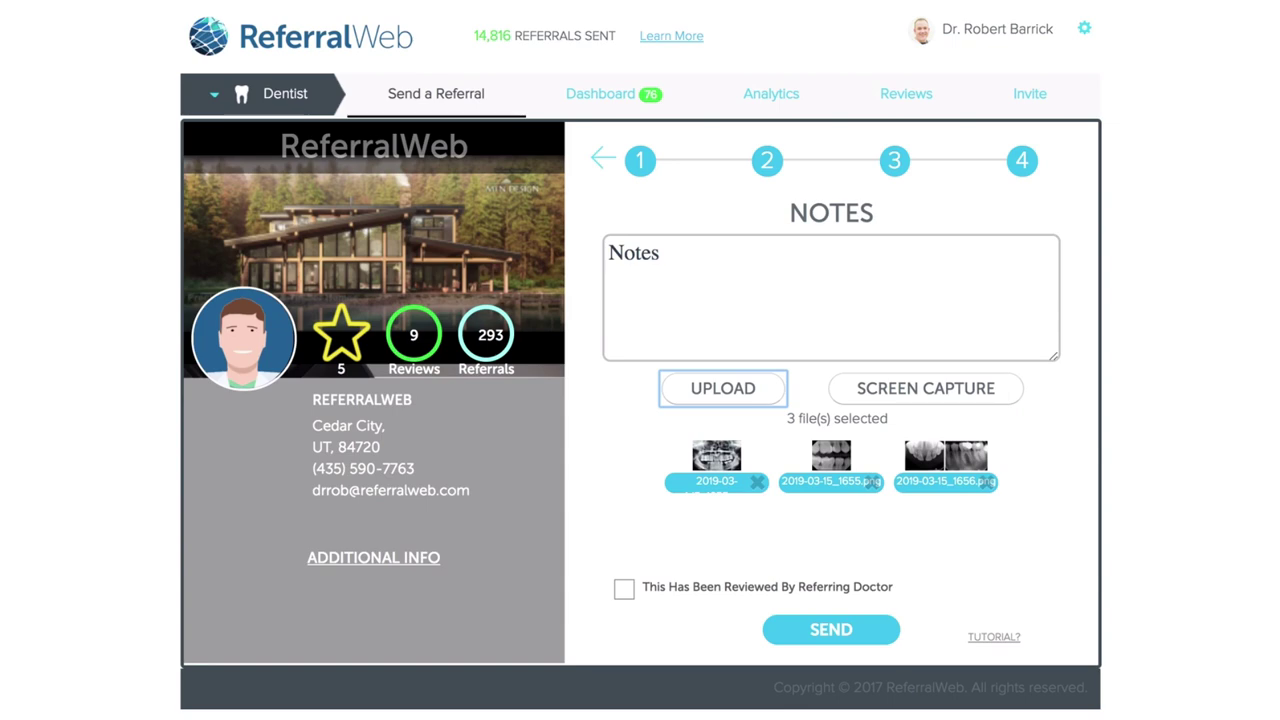
Switch between Preview windows to bring 2019-03-15_1700.png to full view
key(ctrl+Up)
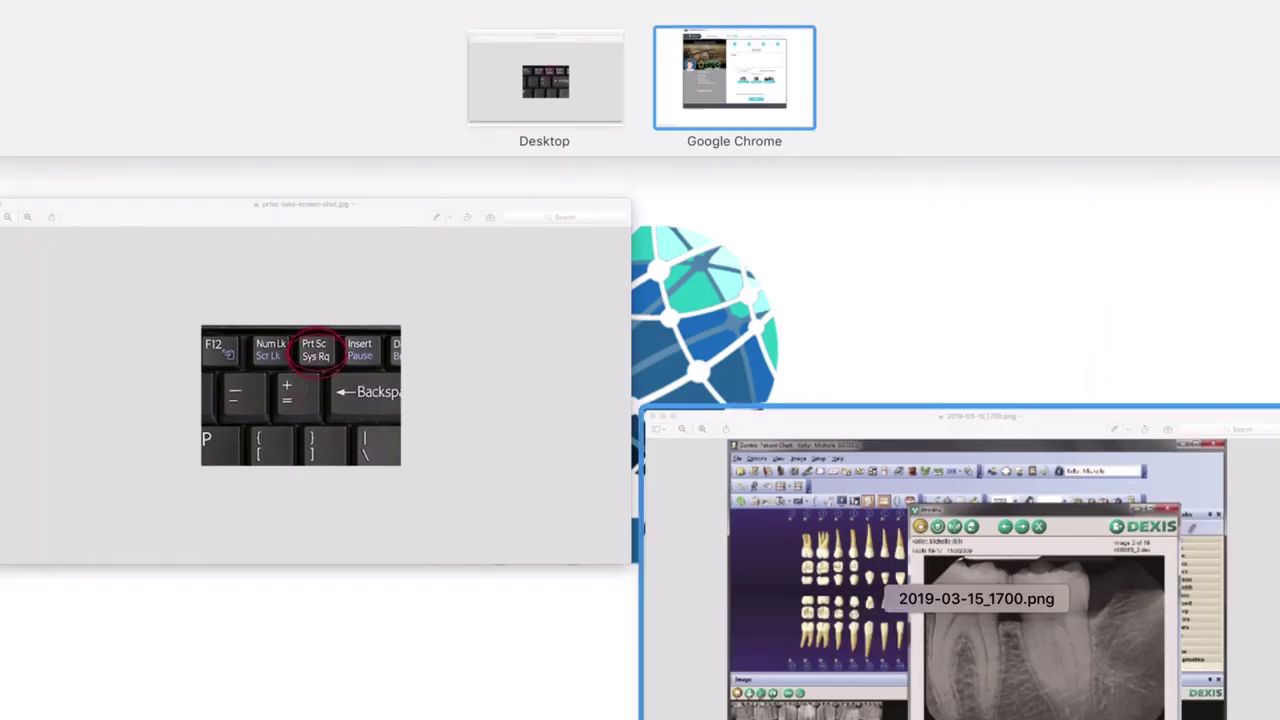
click(794, 668)
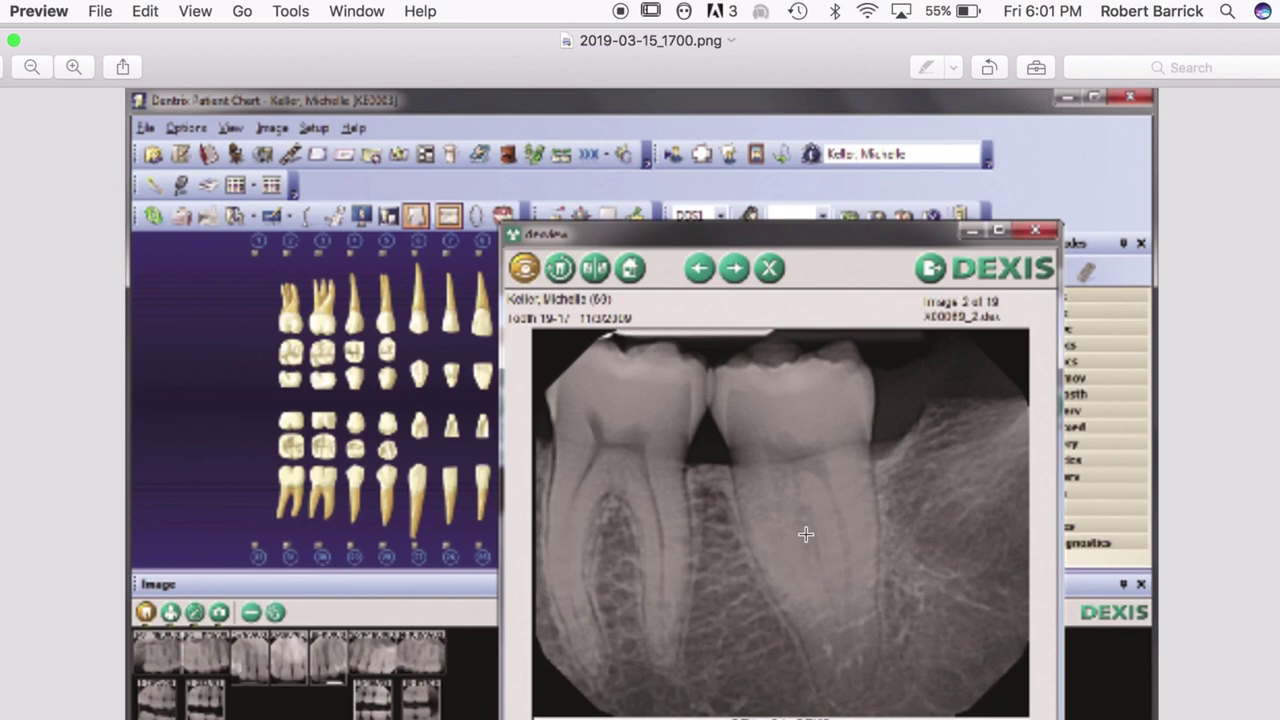
key(ctrl+Up)
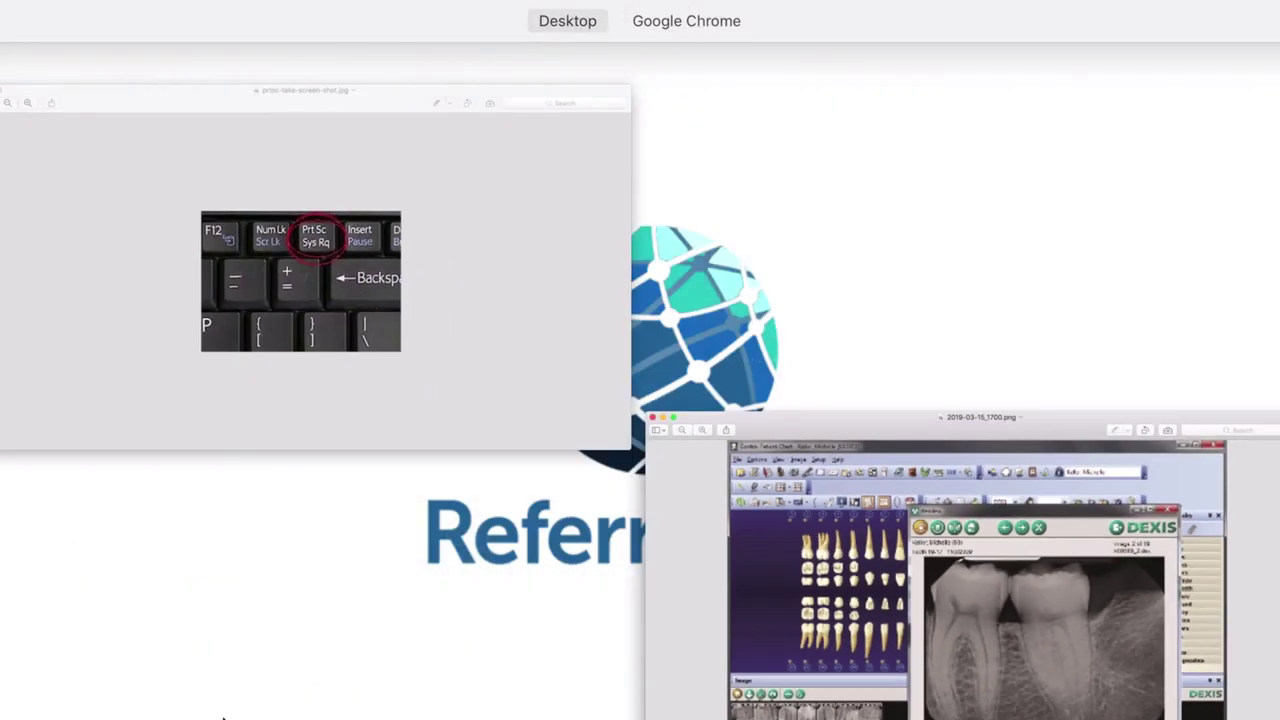
click(272, 343)
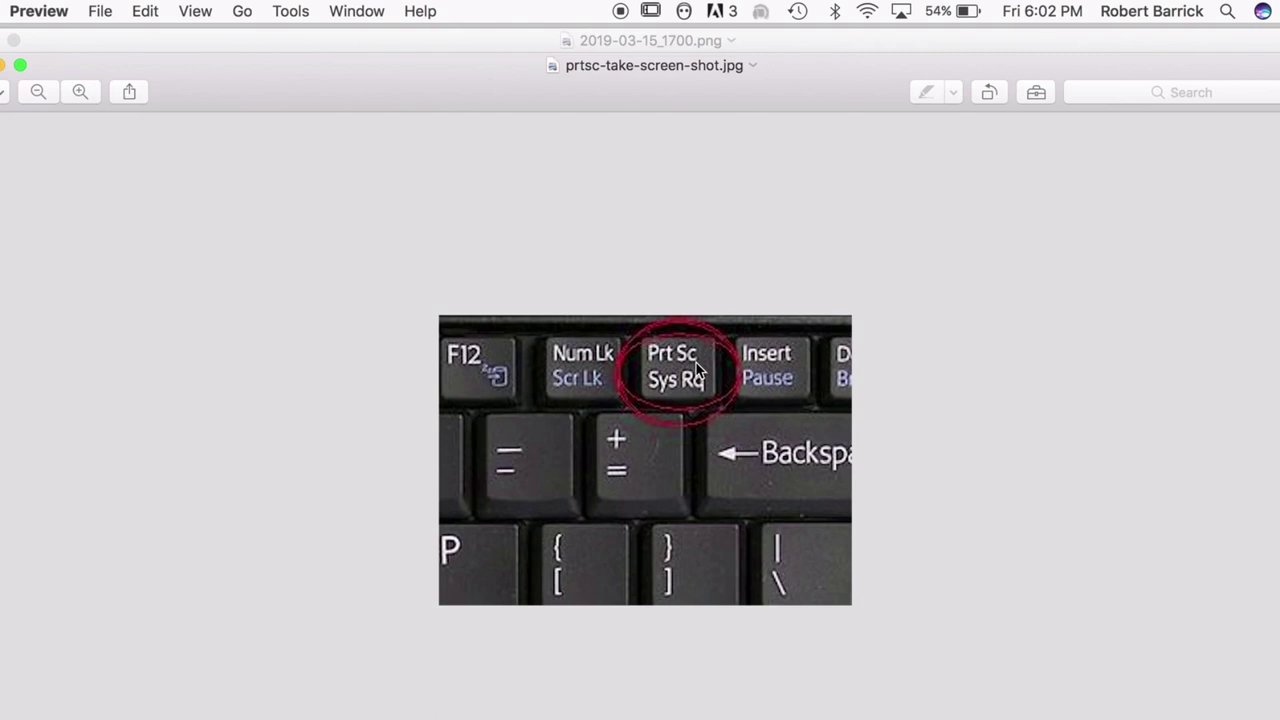
key(ctrl+Up)
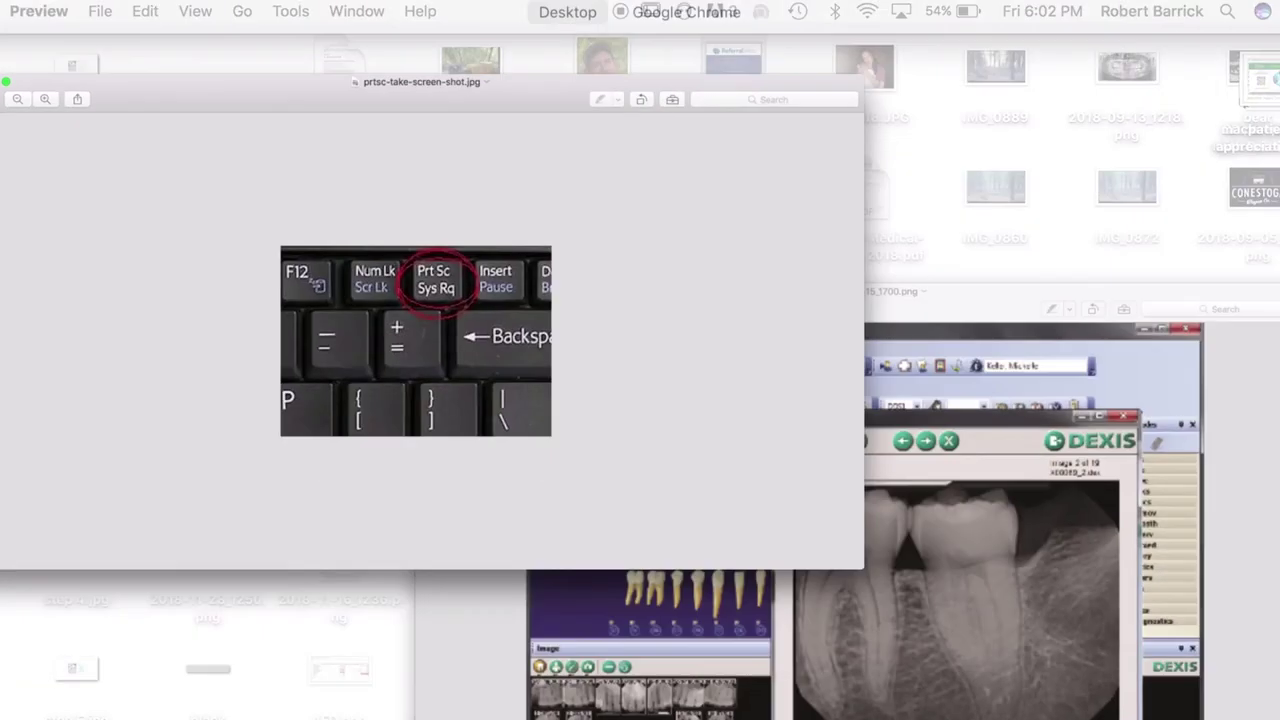
click(1006, 686)
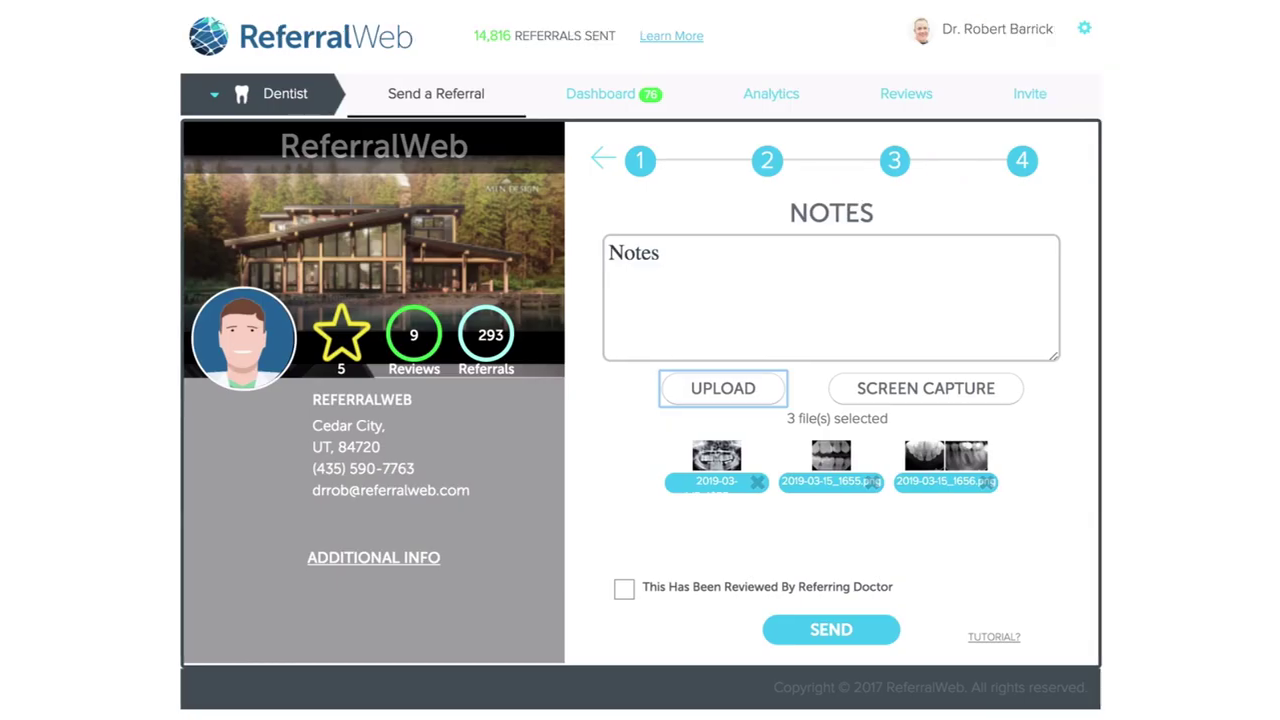
Paste the X-ray screenshot, crop and save it as capture1.png, and tick the reviewed box
click(908, 393)
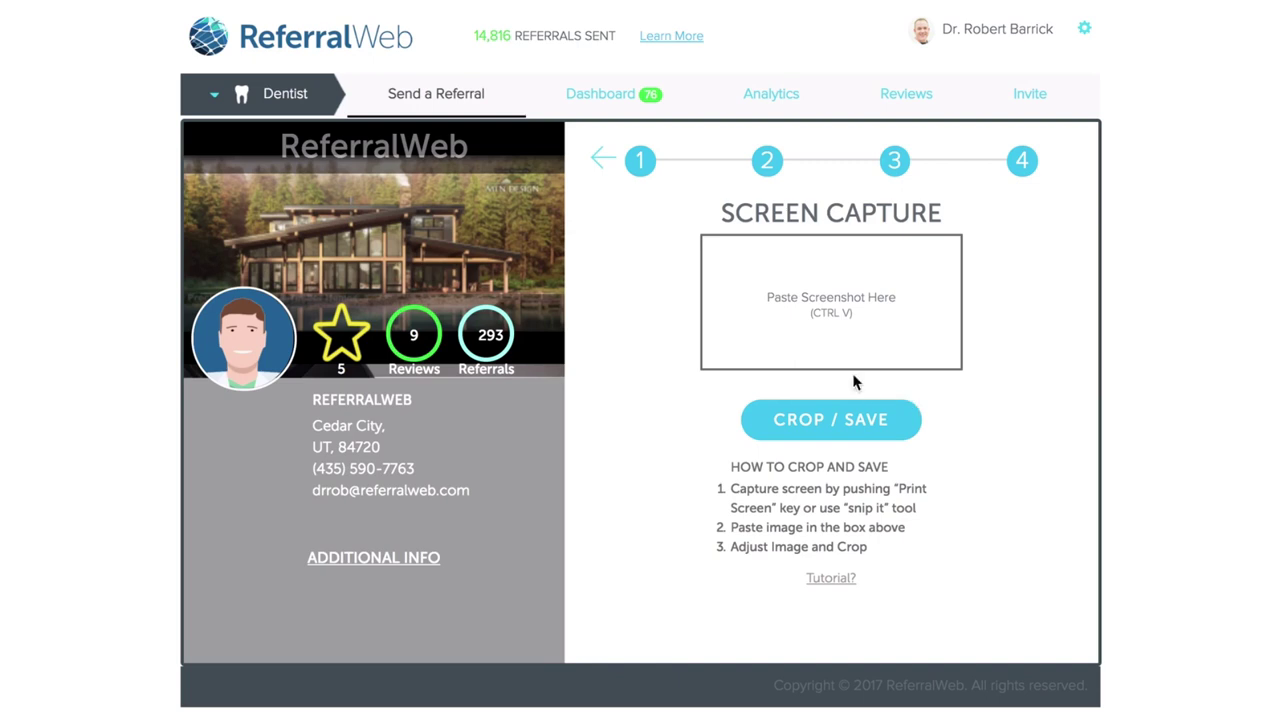
click(841, 308)
key(ctrl+v)
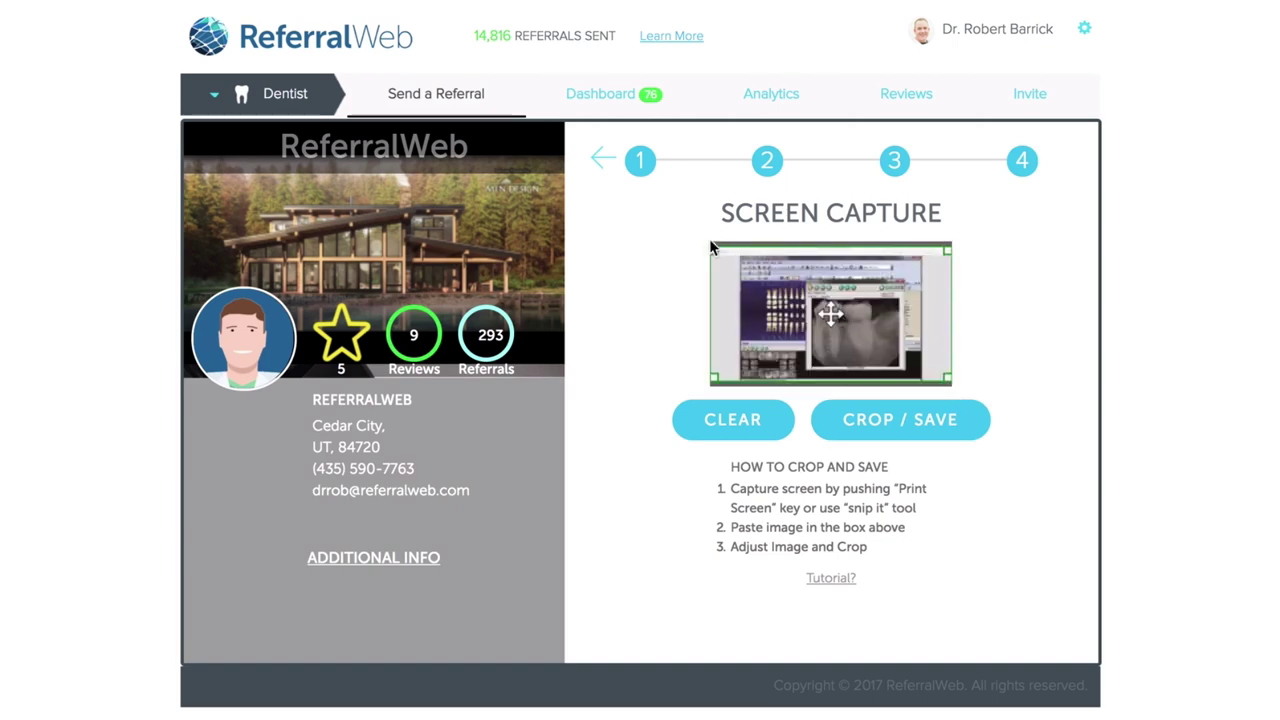
drag(712, 248, 857, 308)
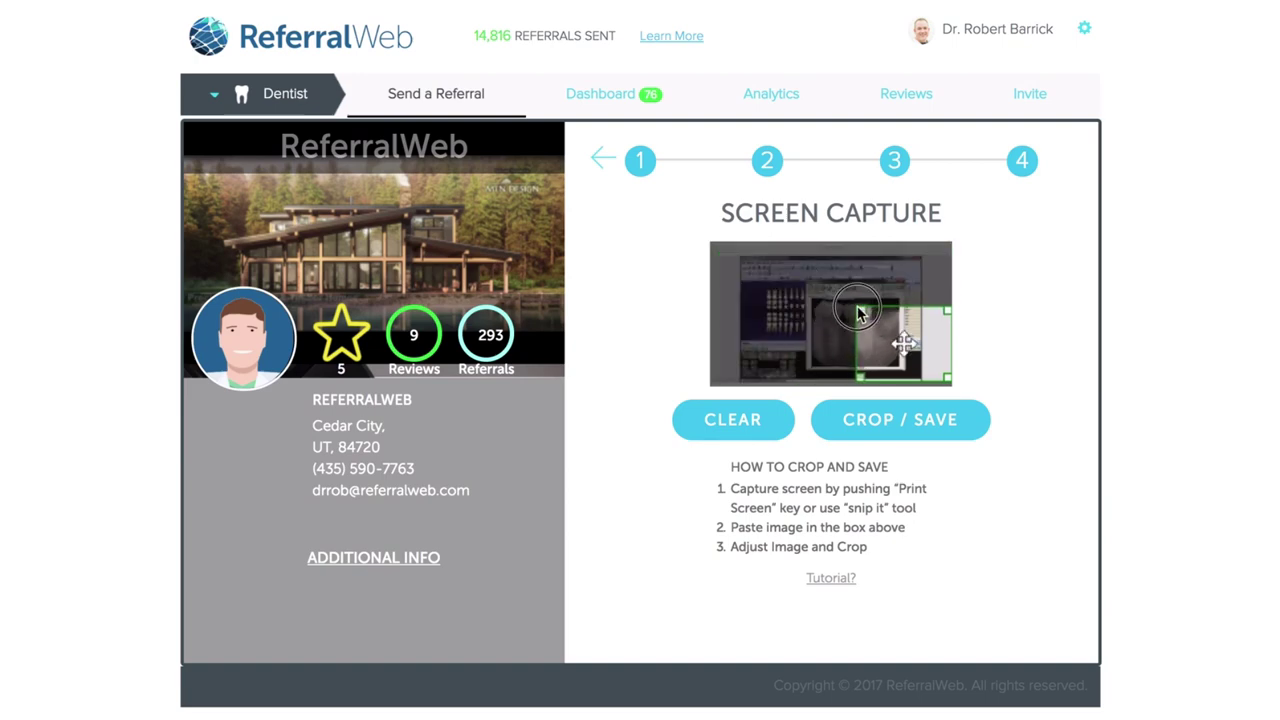
drag(907, 343, 852, 330)
click(909, 418)
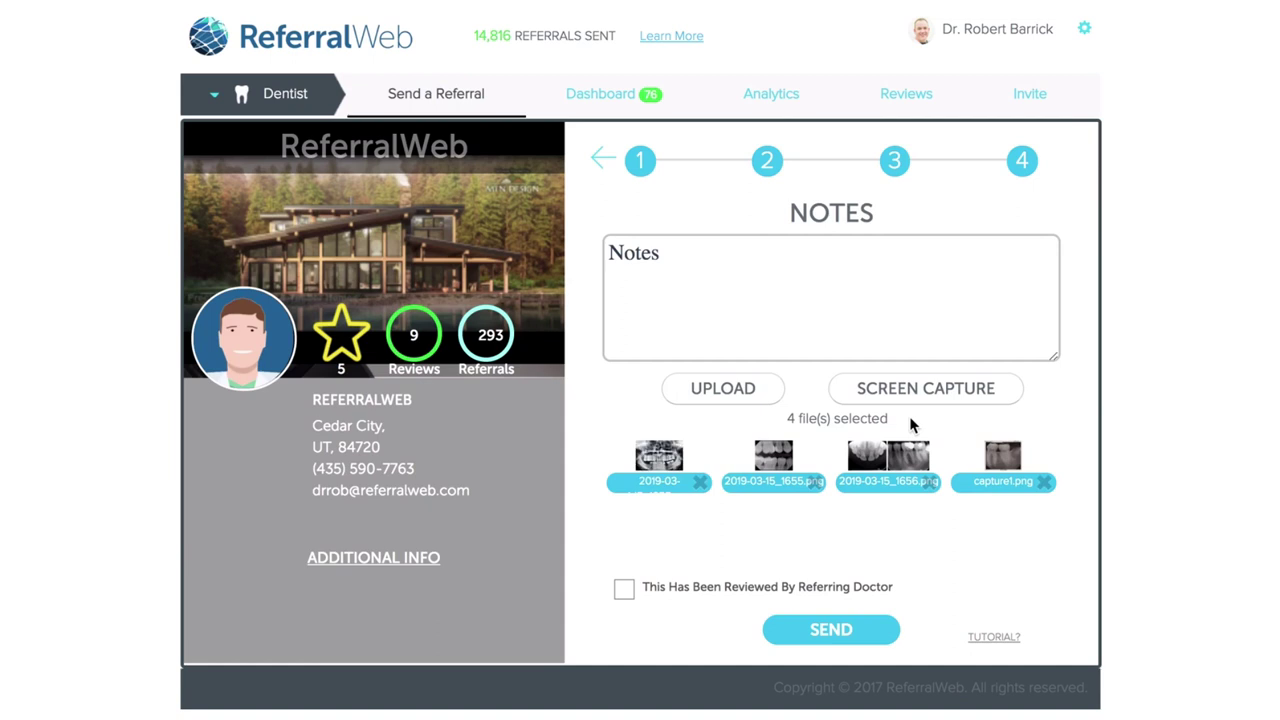
click(624, 590)
Send the completed tooth 9 implants referral with its four attachments
click(835, 632)
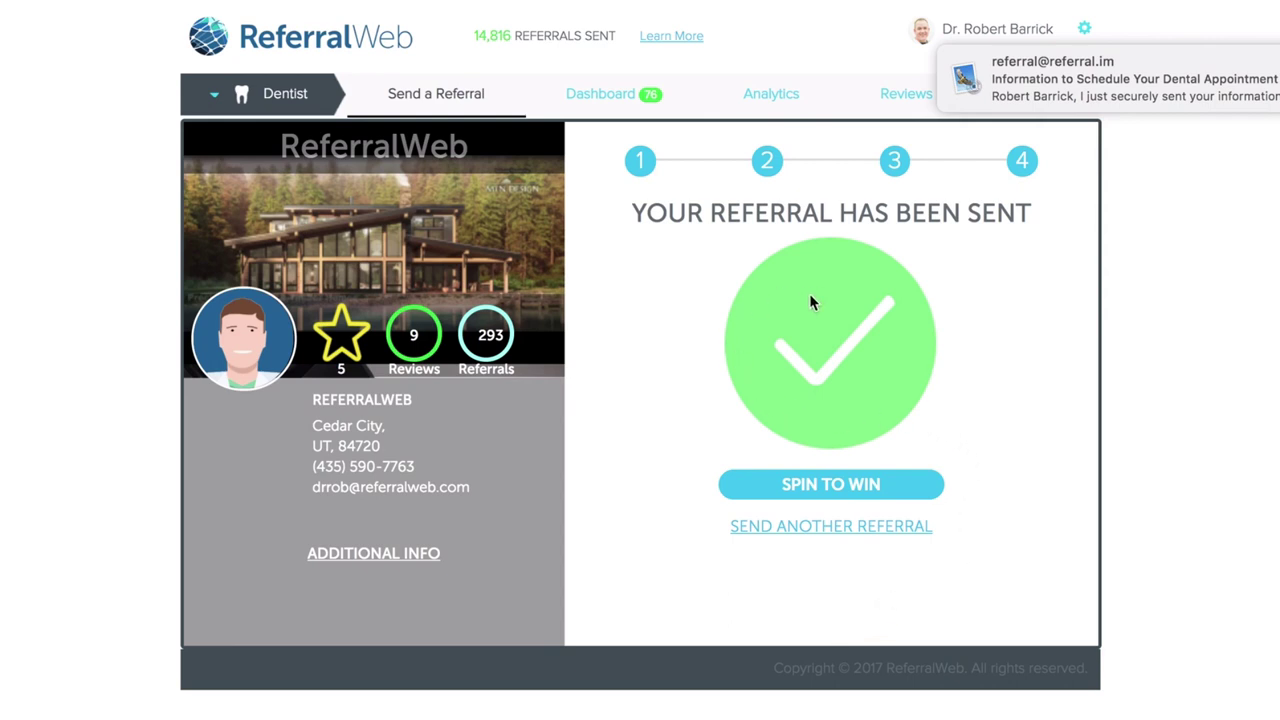
Spin the appreciation prize wheel to reveal the Thought quote about understanding
click(828, 494)
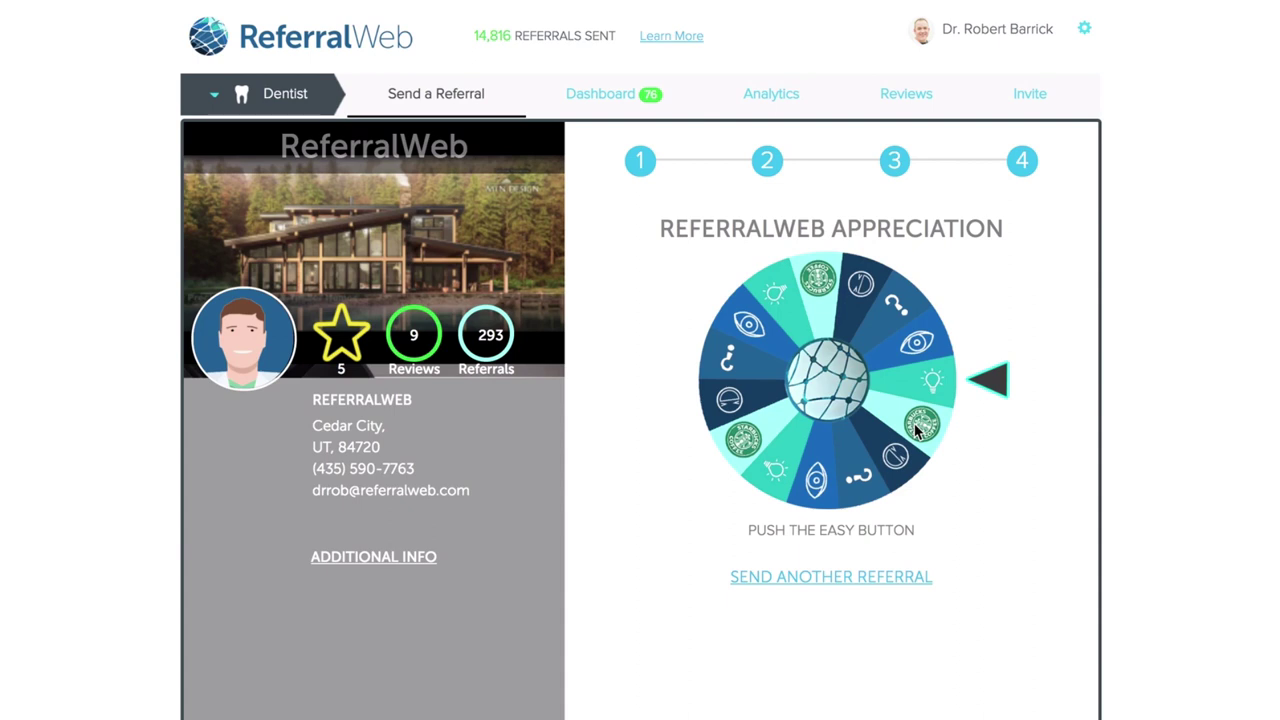
click(824, 380)
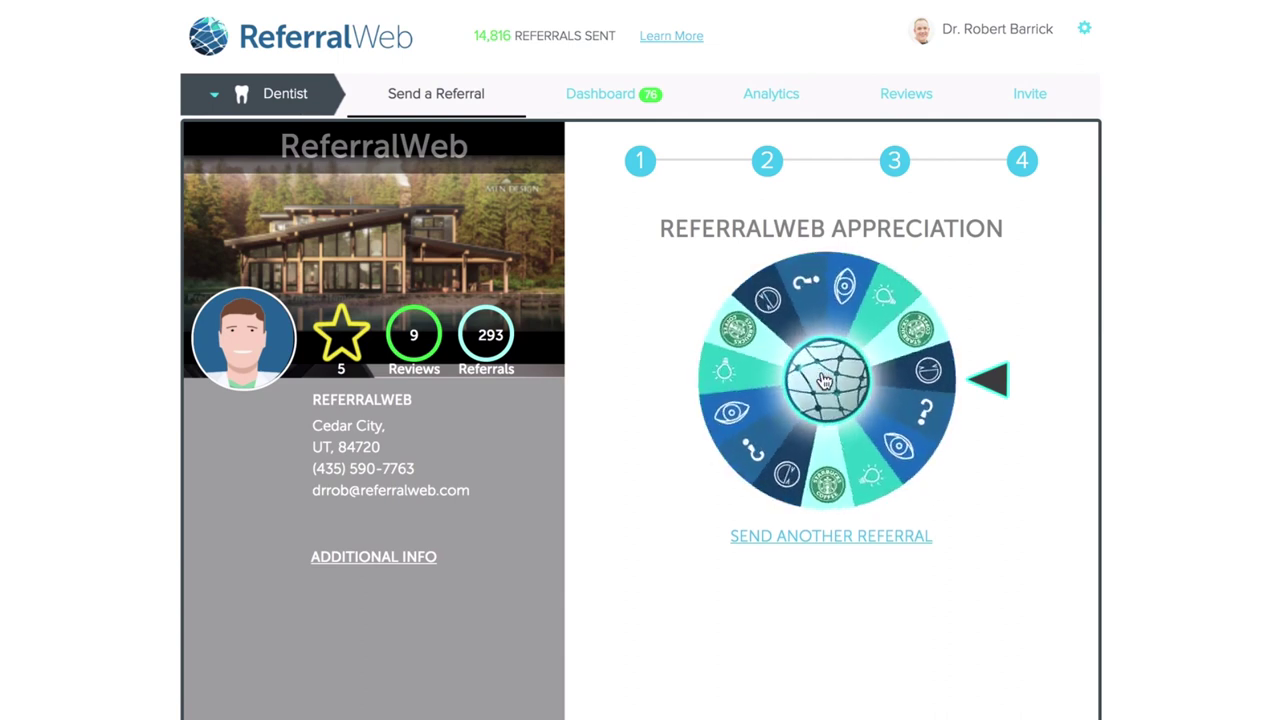